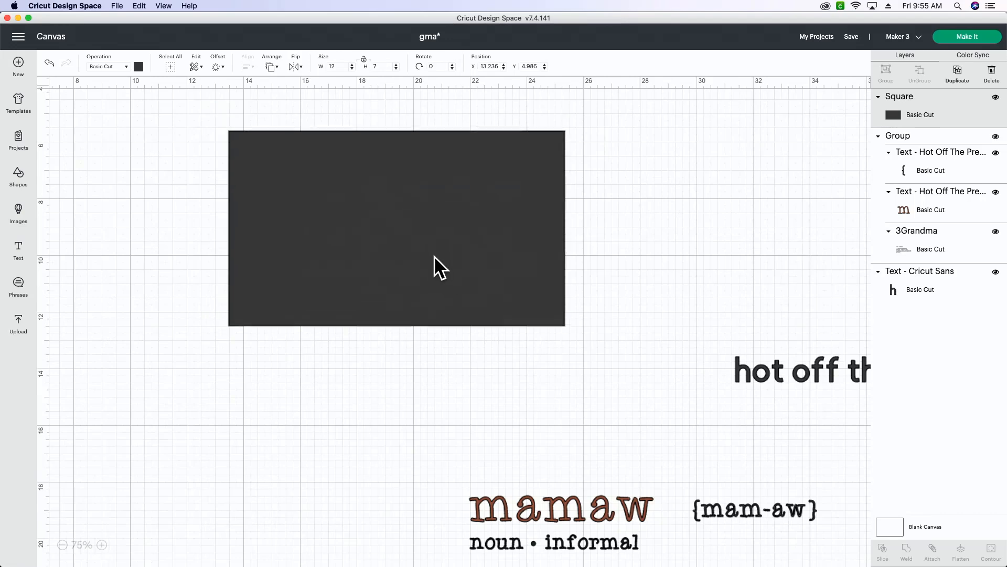
Change the dark rectangle's material colour to light purple.
left_click(139, 66)
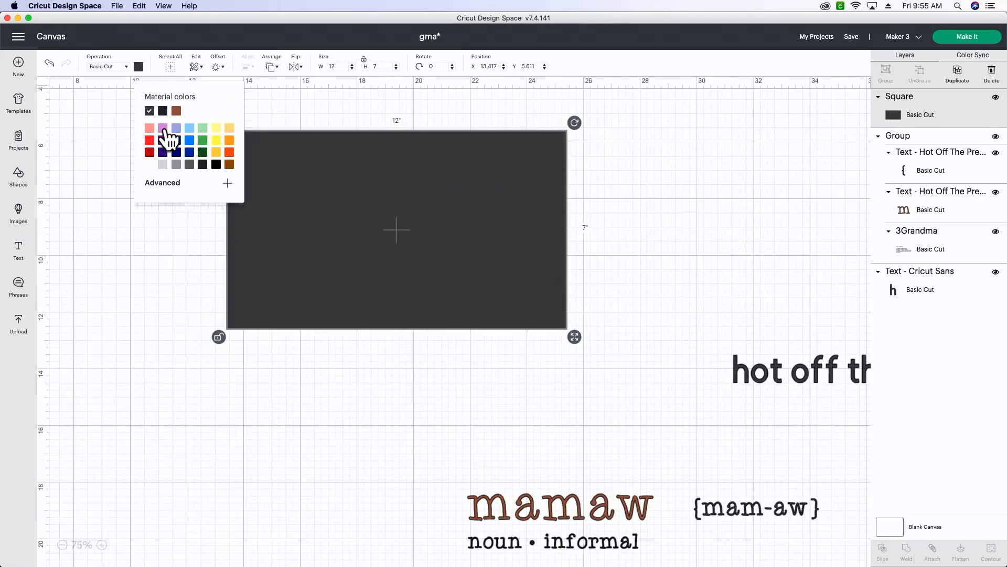
left_click(163, 129)
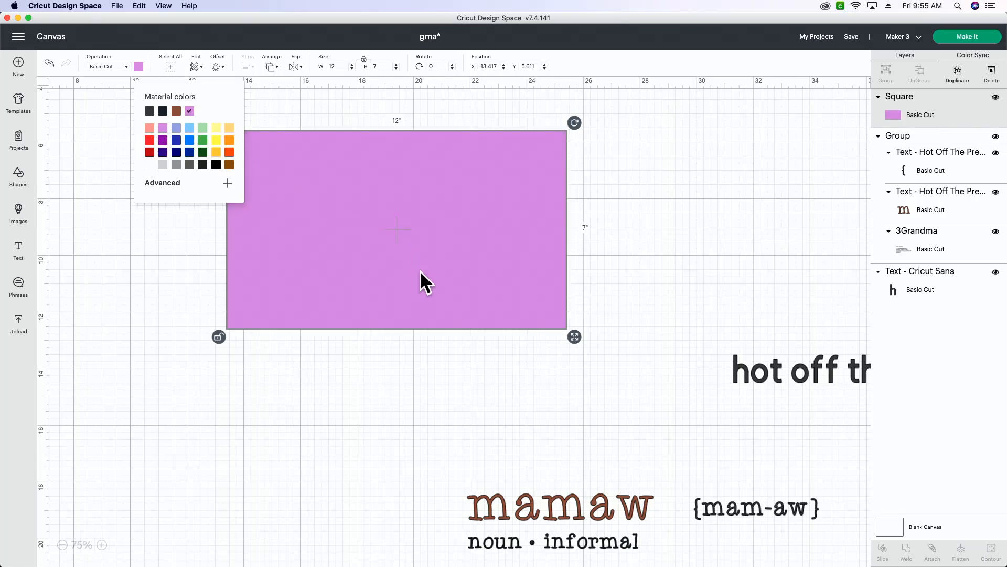
Move the mamaw definition group over the purple rectangle and send the rectangle to the back.
left_click_drag(555, 515, 298, 204)
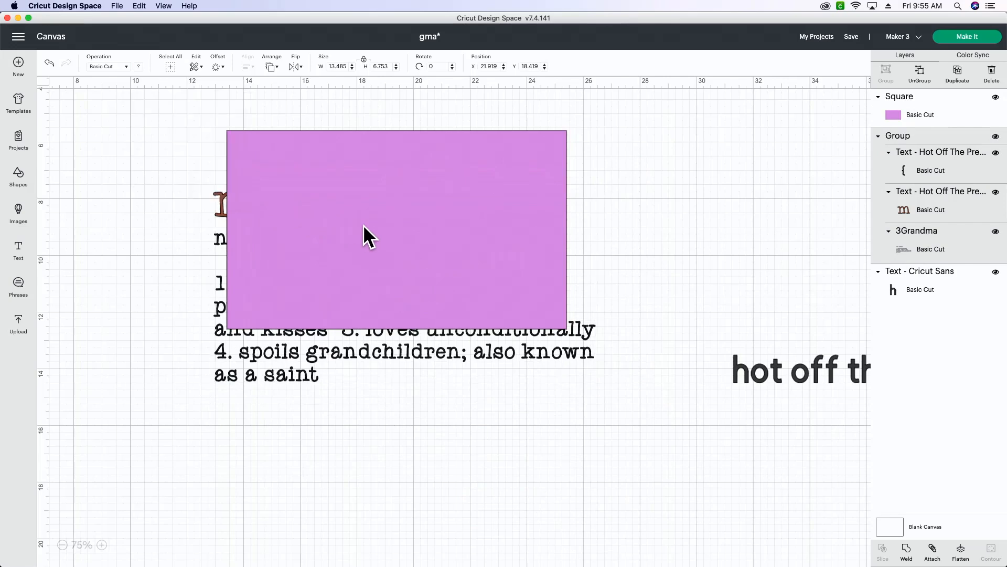
left_click(371, 257)
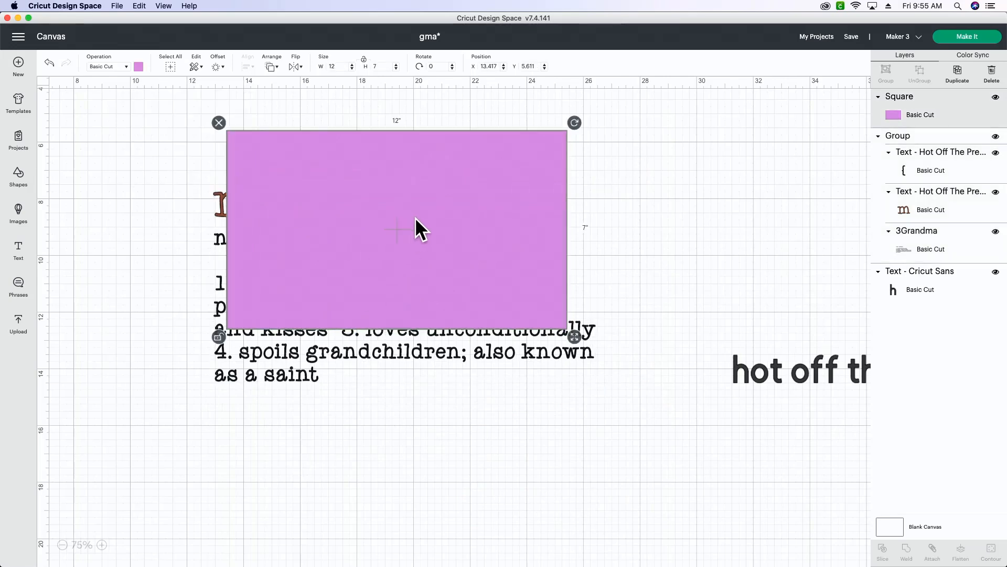
left_click(273, 67)
left_click(296, 81)
Scale the mamaw definition group down to about 11.7 in wide and position it inside the rectangle.
left_click_drag(385, 328, 400, 282)
left_click_drag(609, 338, 500, 279)
left_click(620, 298)
left_click(432, 250)
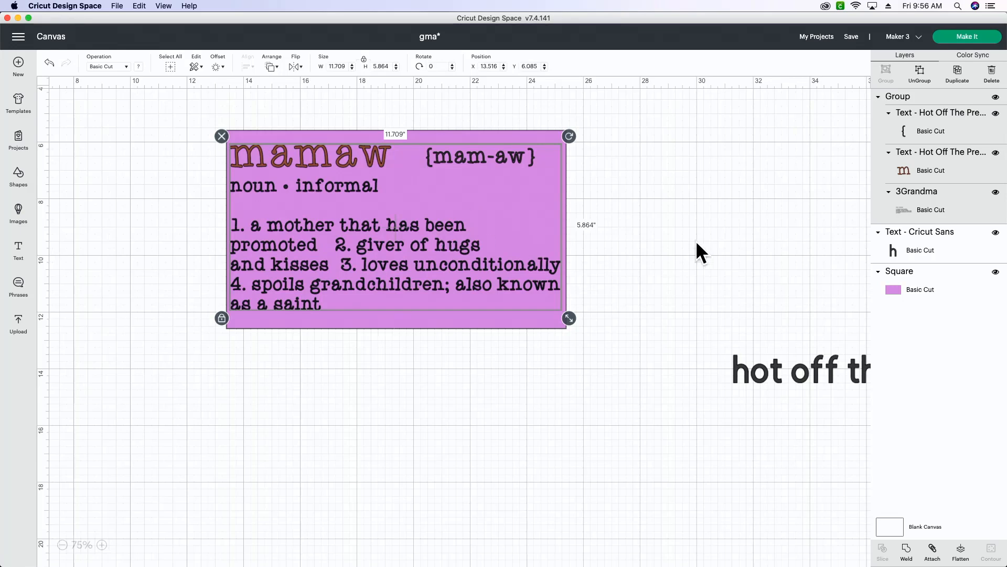
Delete the separate Cricut Sans text beside the design and hide the purple rectangle.
left_click(776, 372)
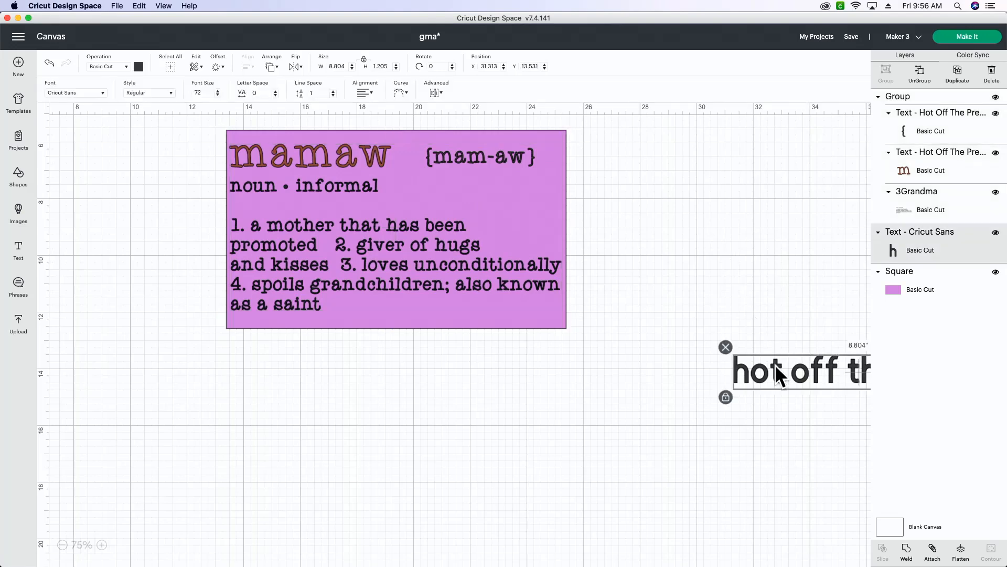
key("Delete")
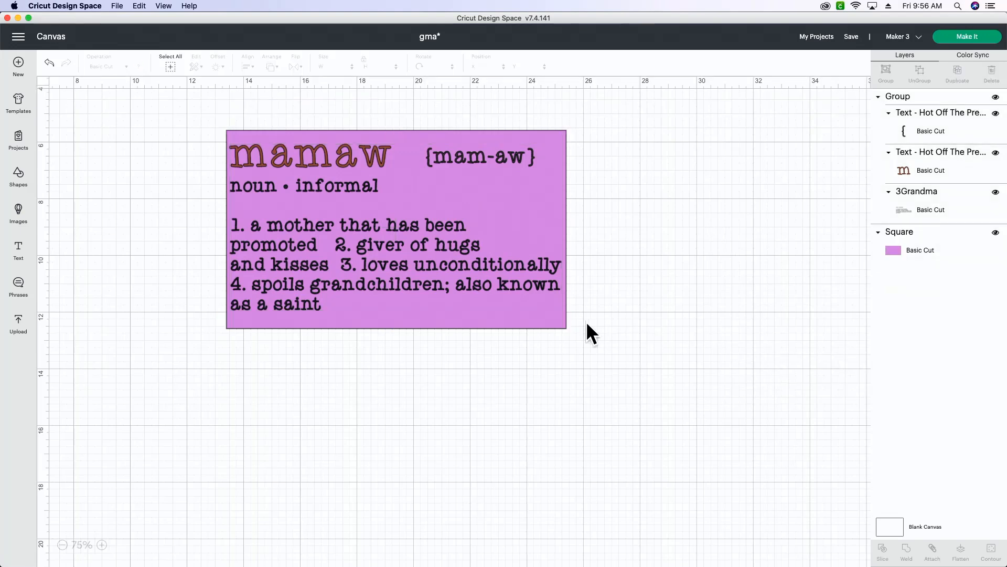
left_click(559, 316)
left_click(996, 232)
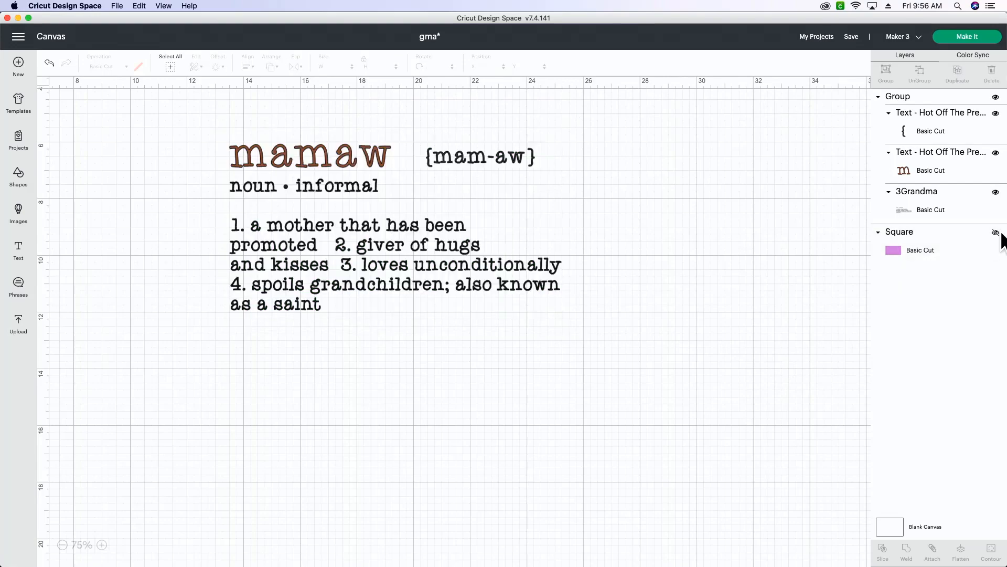
Preview the project with On Mat loading, check mats 3, 2 and 1, and return to the canvas.
left_click(974, 37)
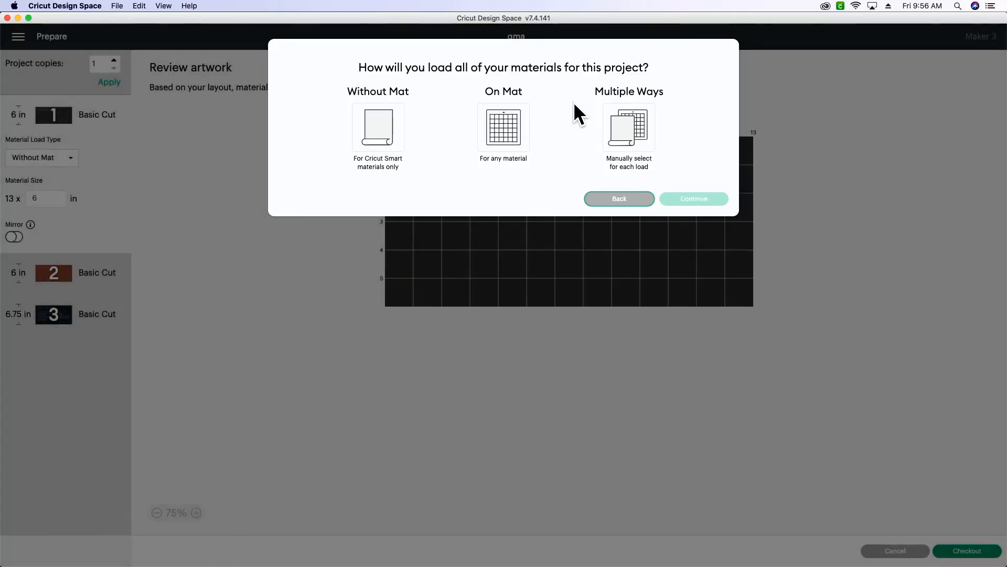
left_click(508, 125)
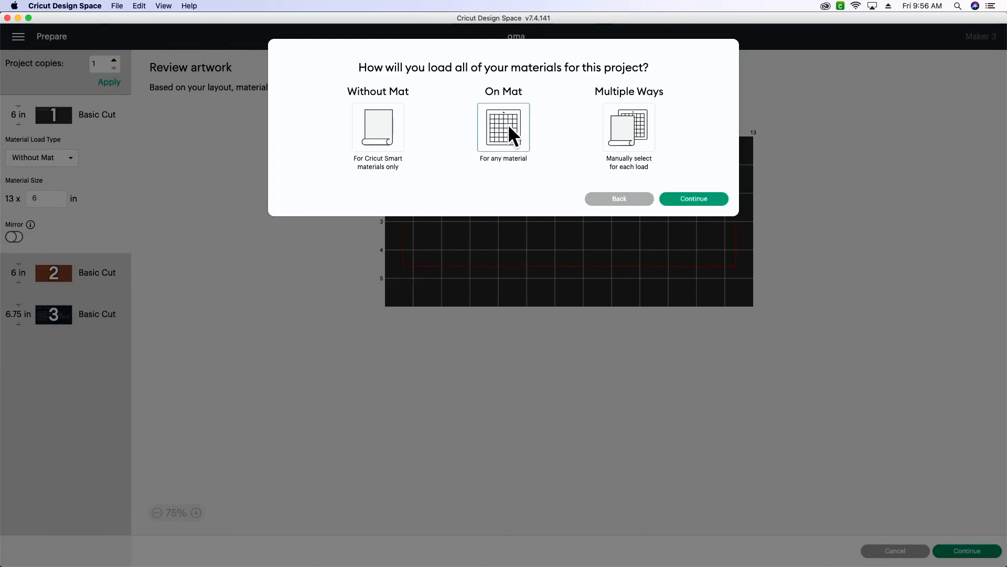
left_click(694, 199)
left_click(46, 343)
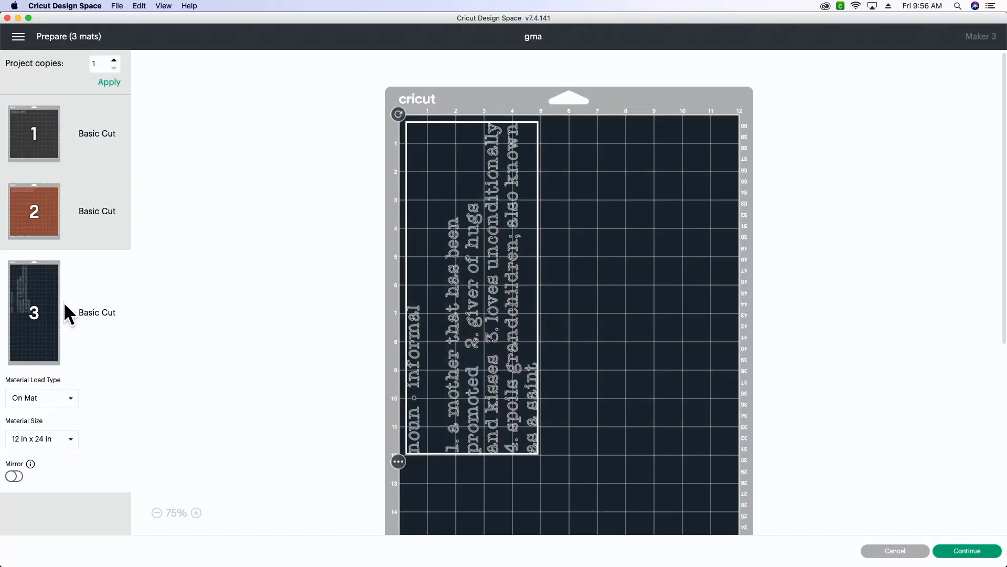
left_click(45, 219)
left_click(42, 150)
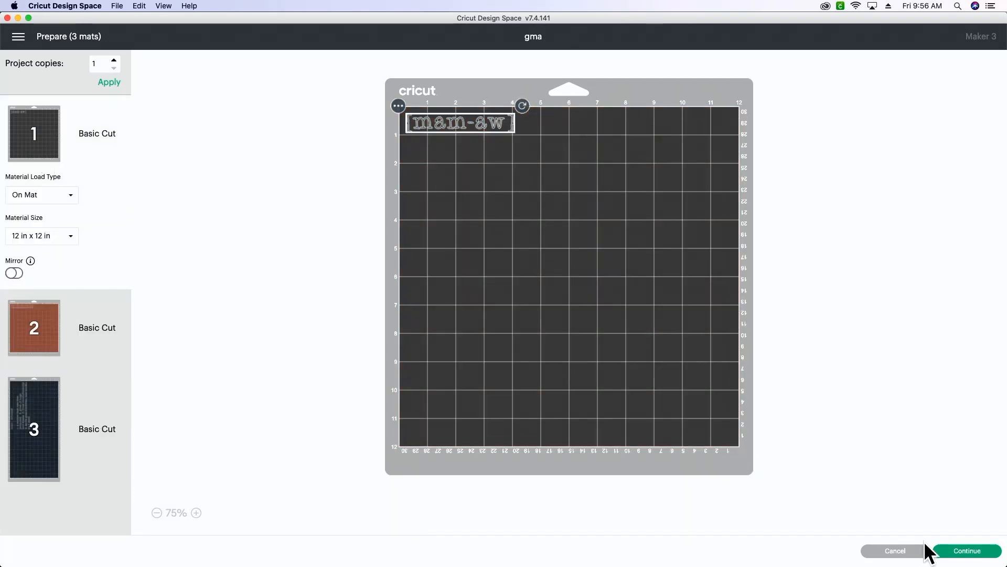
left_click(896, 553)
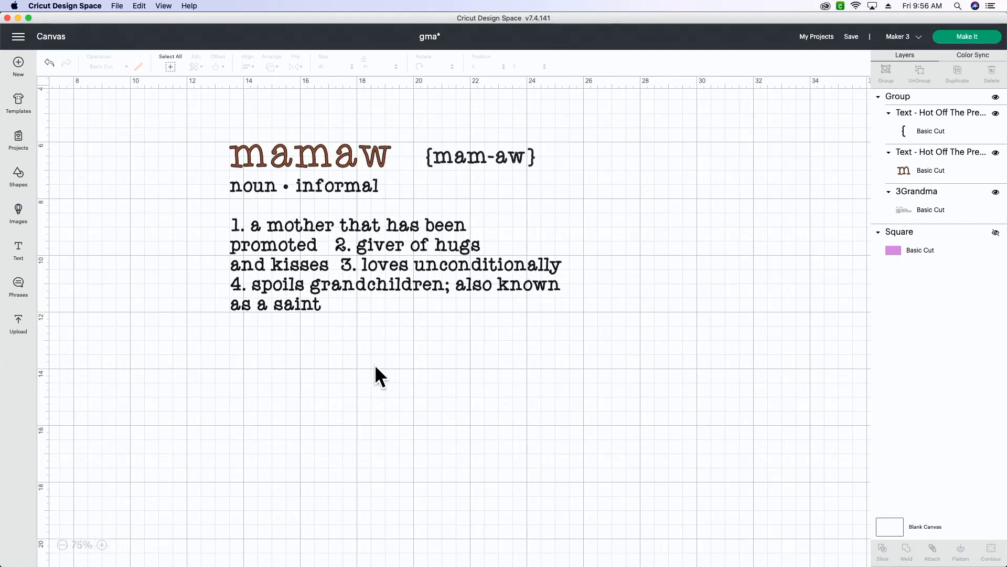
Select the whole mamaw definition group and recolour all its text white.
left_click_drag(432, 332, 230, 140)
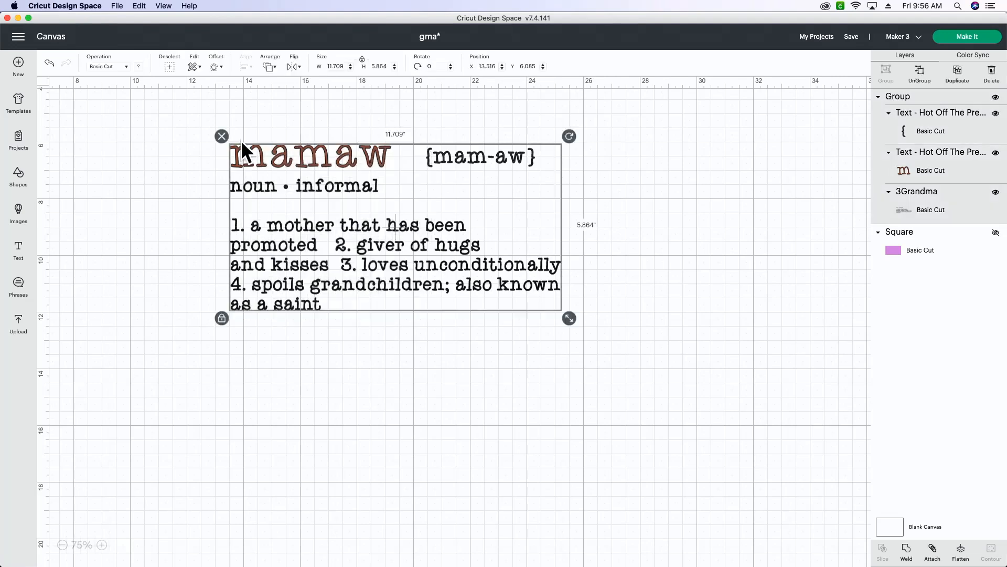
left_click(138, 67)
left_click(149, 111)
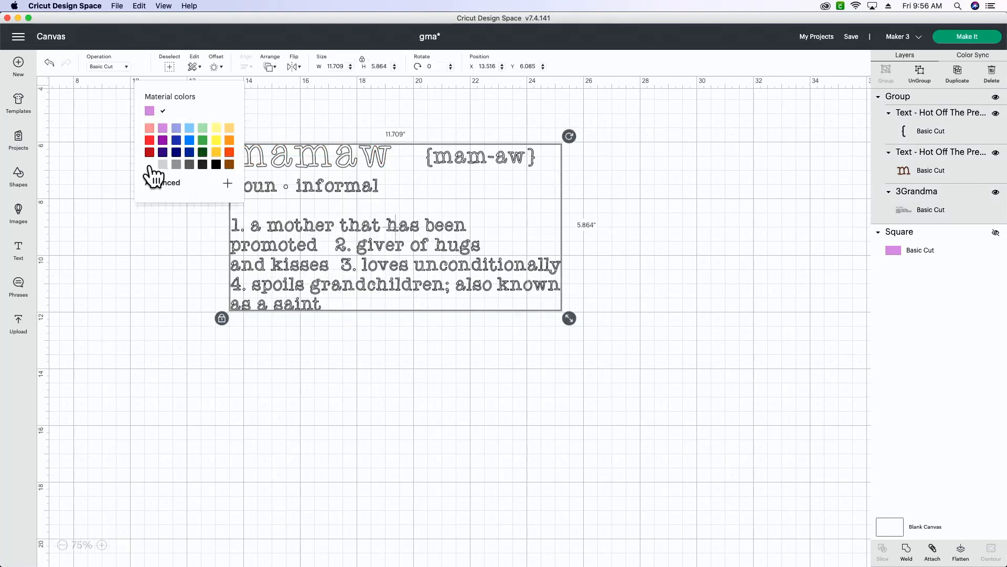
left_click(779, 175)
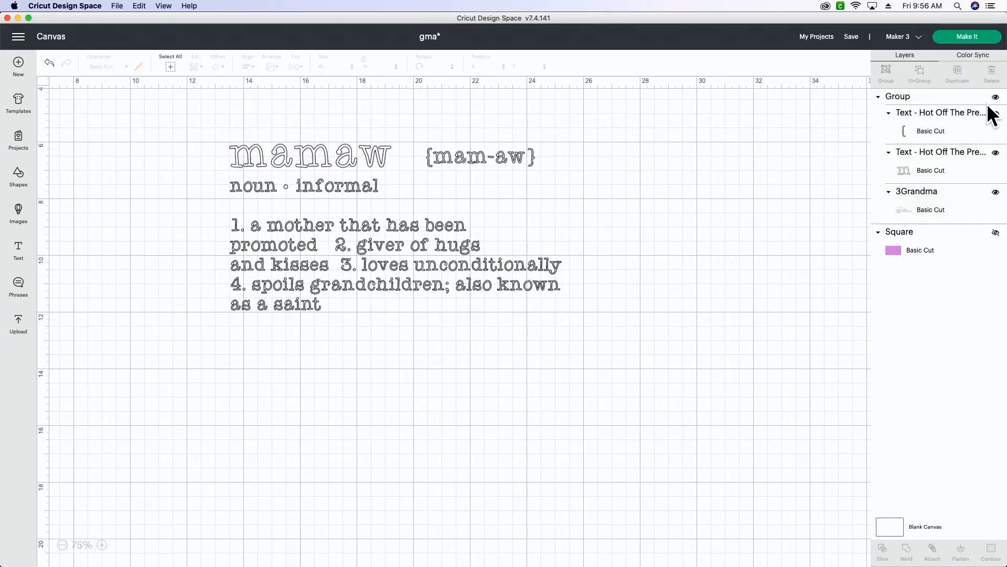
Preview how the white text is arranged with On Mat loading and return to the canvas.
left_click(969, 38)
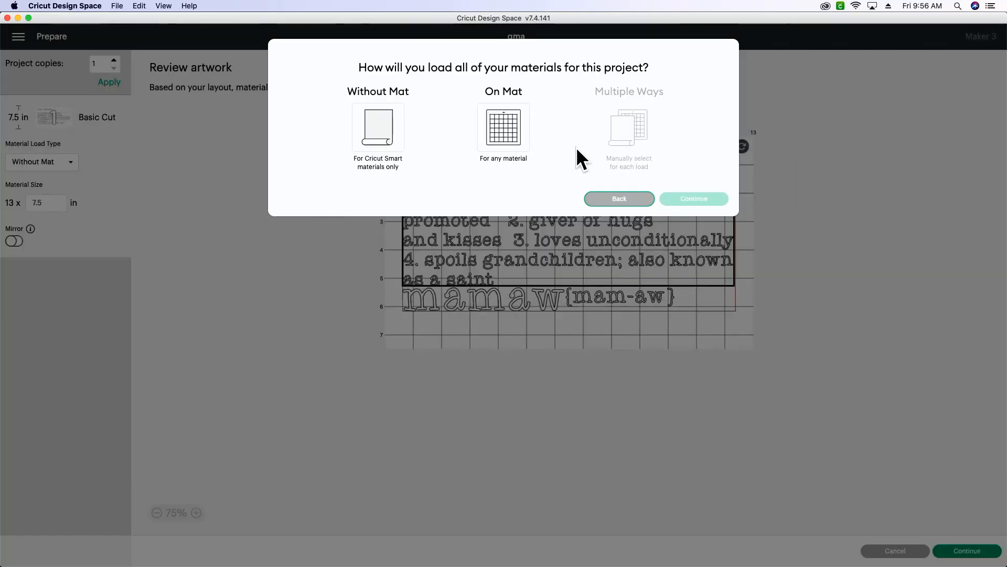
left_click(513, 131)
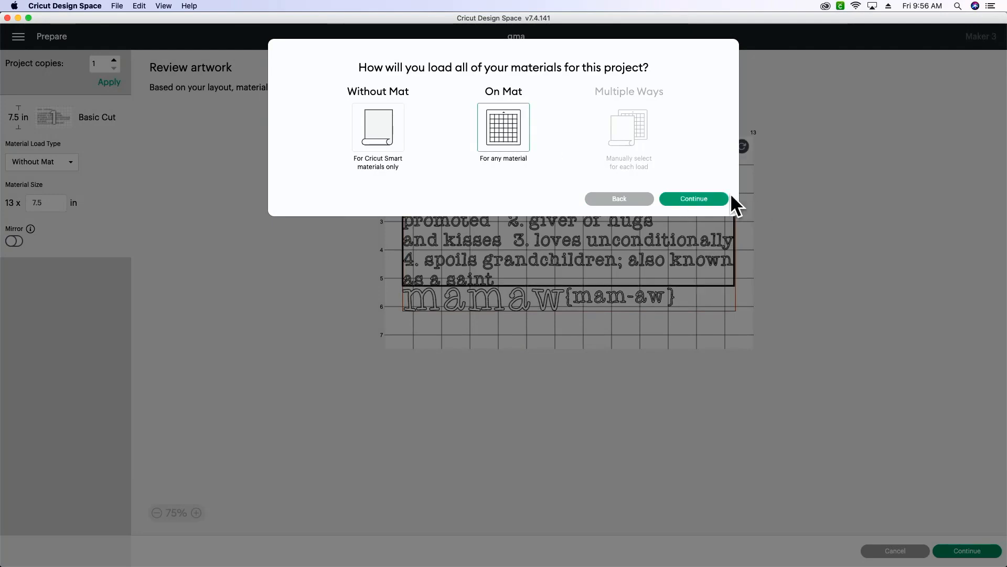
left_click(698, 199)
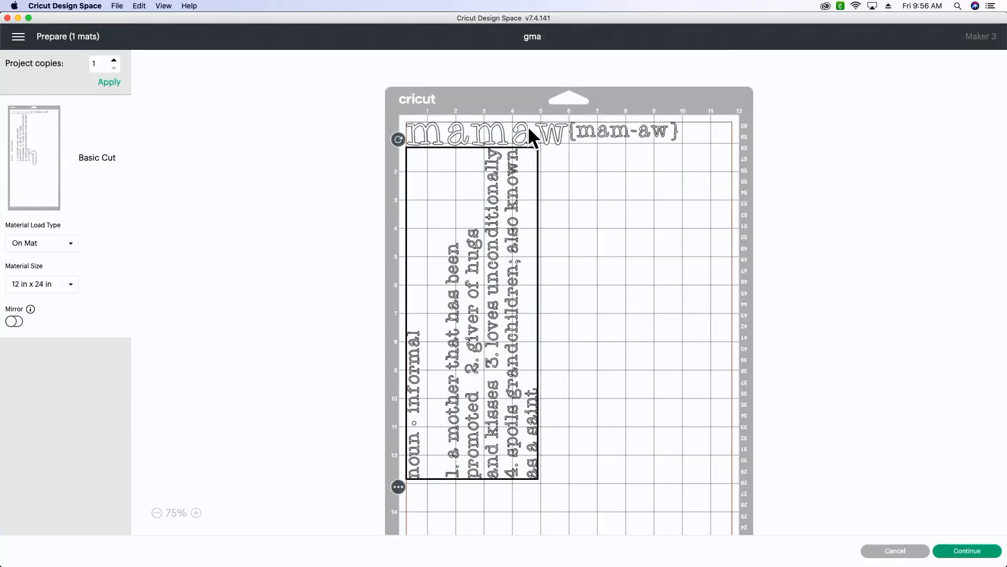
left_click(895, 551)
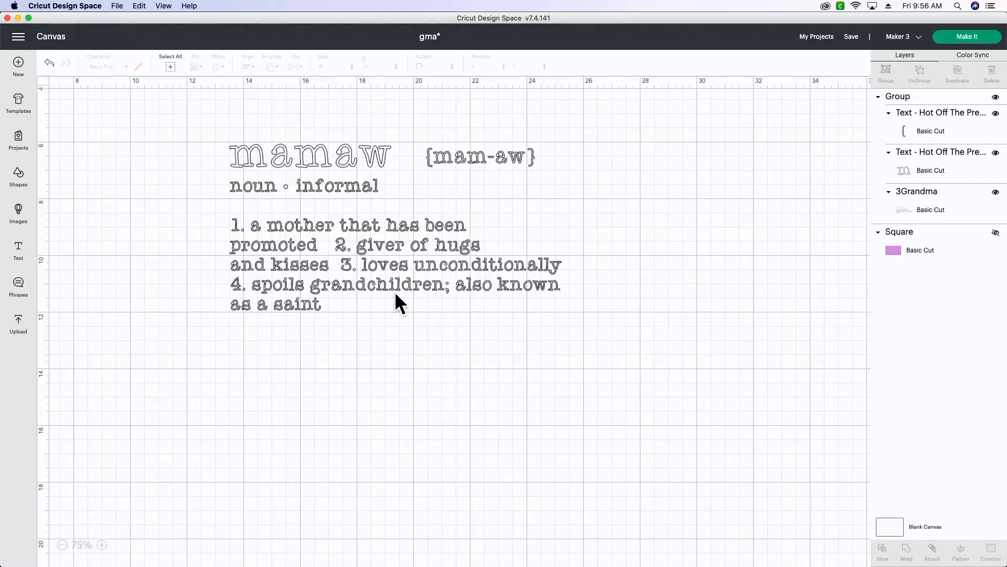
Attach all parts of the mamaw definition group so their arrangement is kept for cutting.
left_click_drag(223, 120, 575, 325)
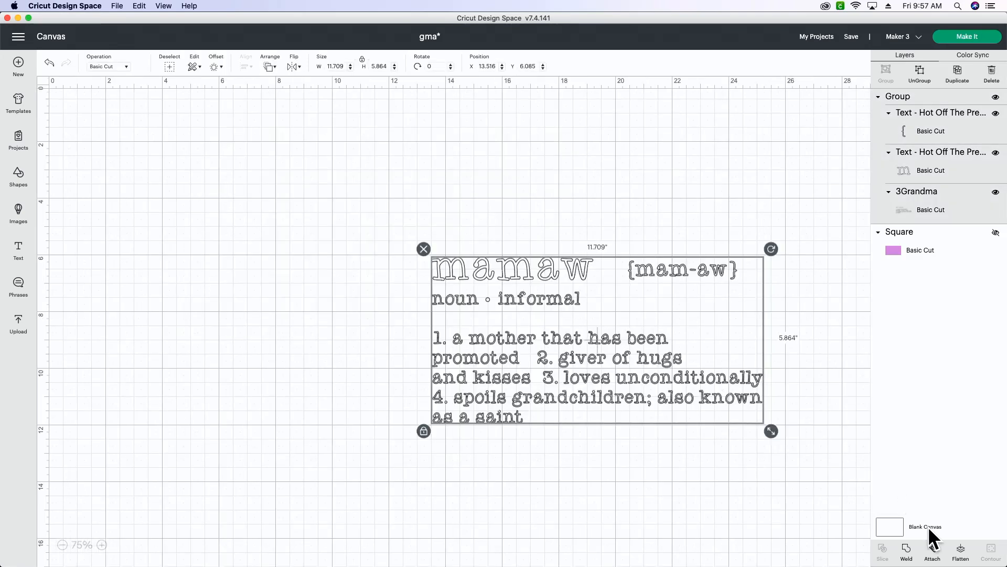
left_click(933, 551)
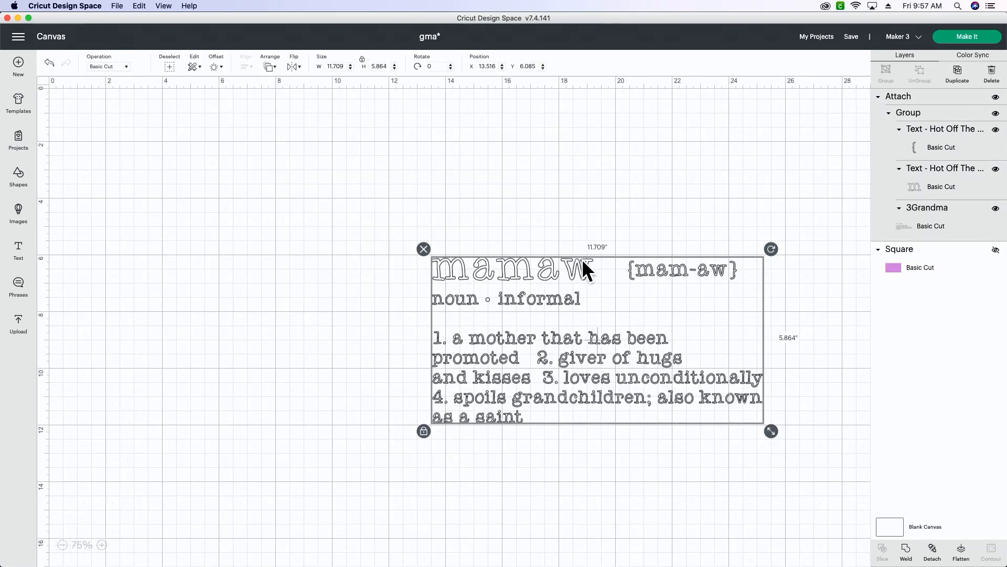
Preview the attached design with On Mat loading, nudge it slightly on the mat, inspect the mat's length, and return to the canvas.
left_click(968, 38)
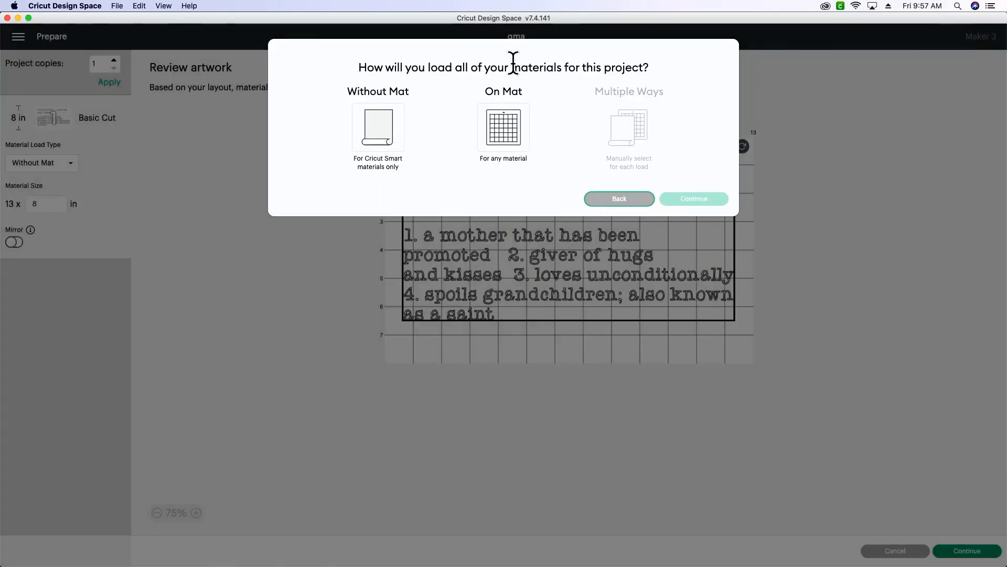
left_click(520, 117)
left_click(704, 198)
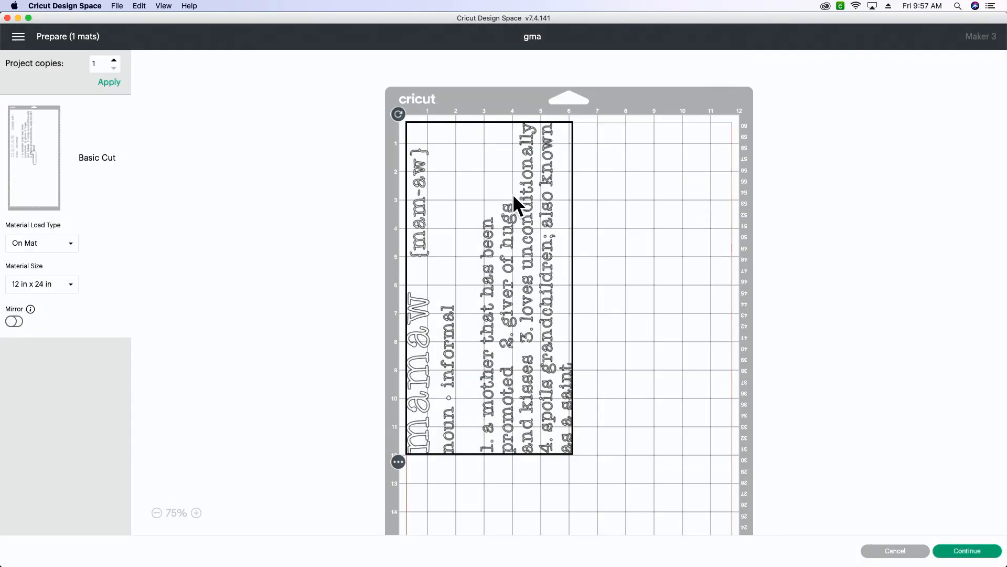
left_click_drag(539, 200, 545, 203)
scroll(562, 222, "down", 10)
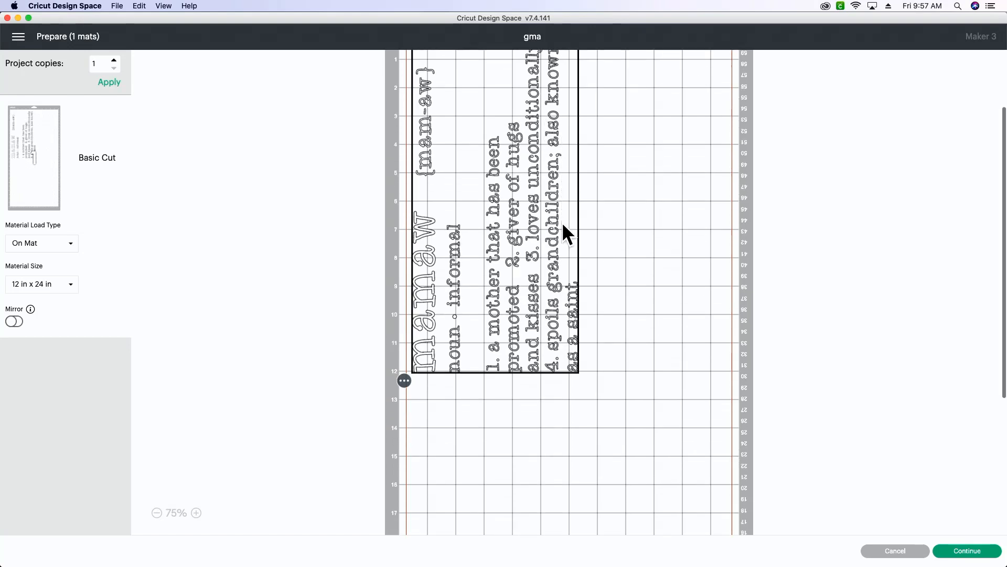
scroll(563, 226, "down", 5)
scroll(563, 226, "up", 9)
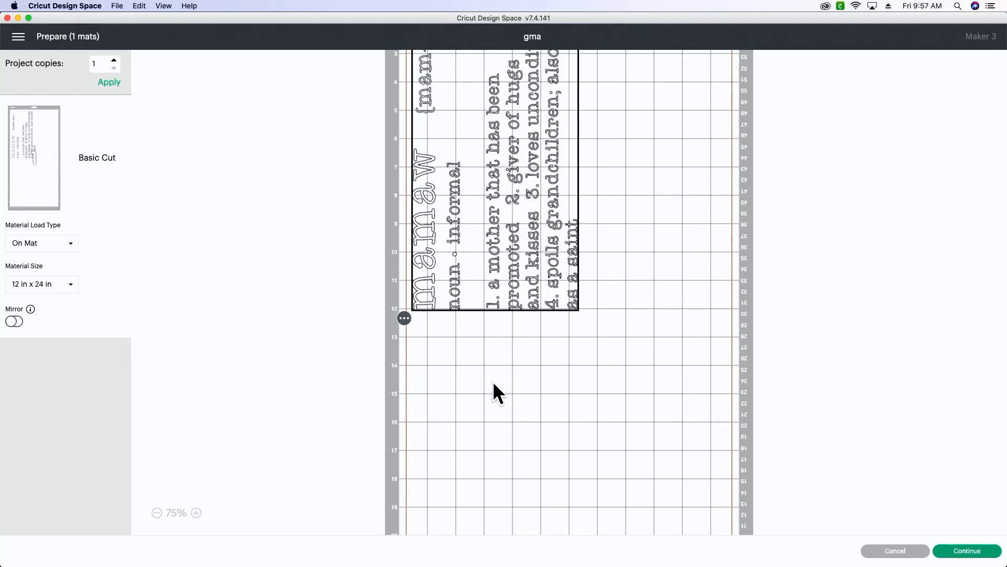
scroll(525, 335, "down", 5)
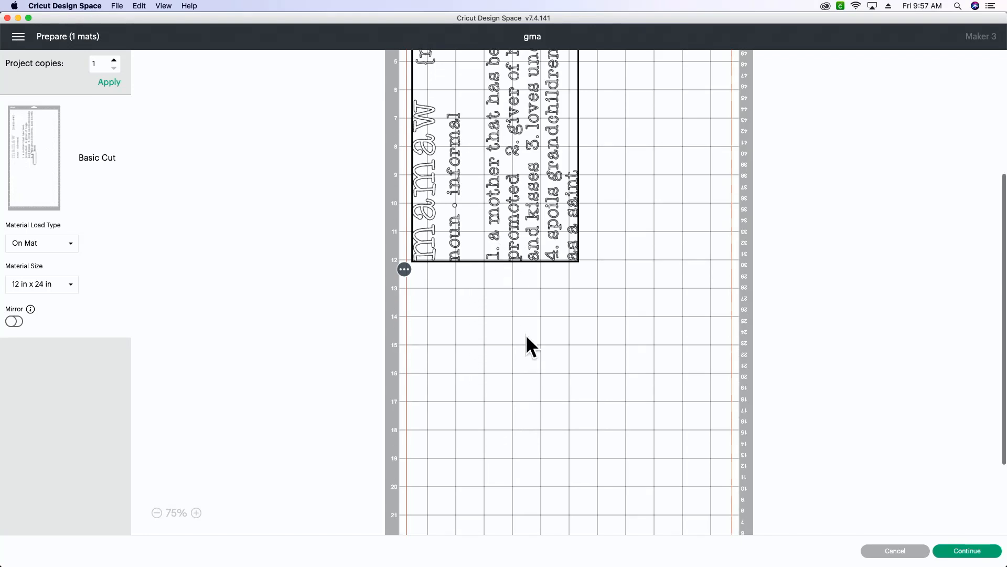
scroll(525, 335, "up", 10)
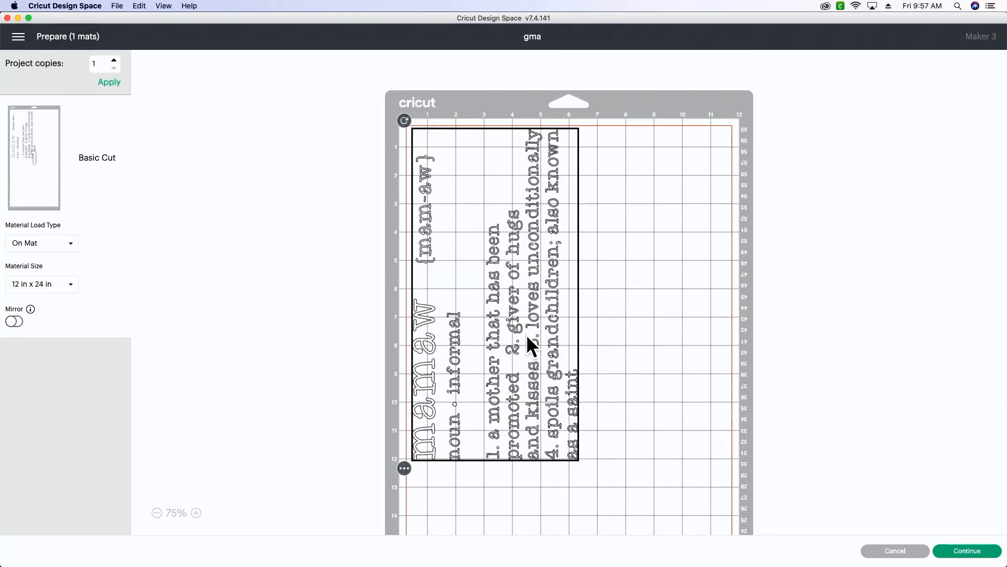
left_click(894, 552)
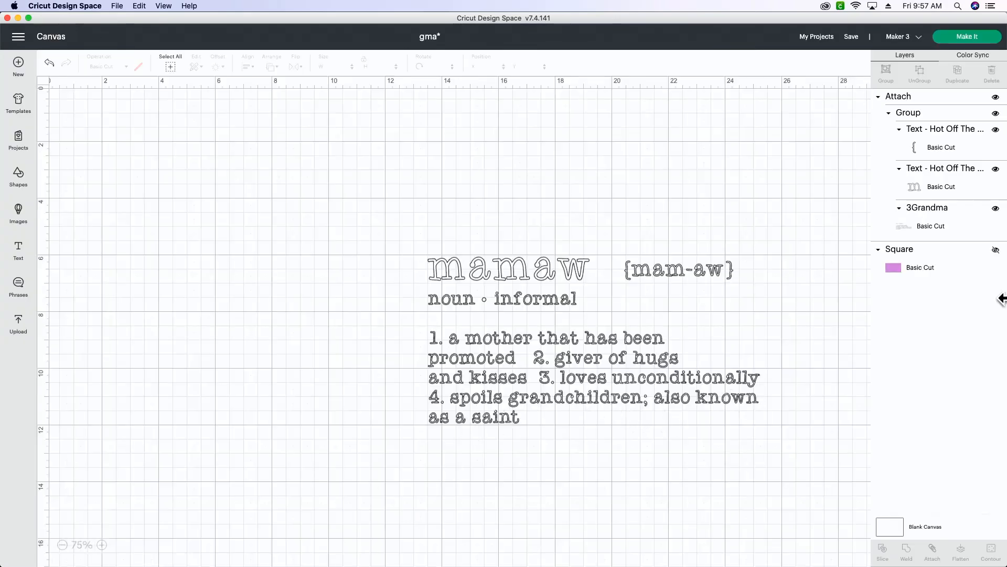
Show the purple rectangle and shrink the attached text over it to a width of 11 in, keeping its proportions.
left_click(996, 249)
left_click(547, 357)
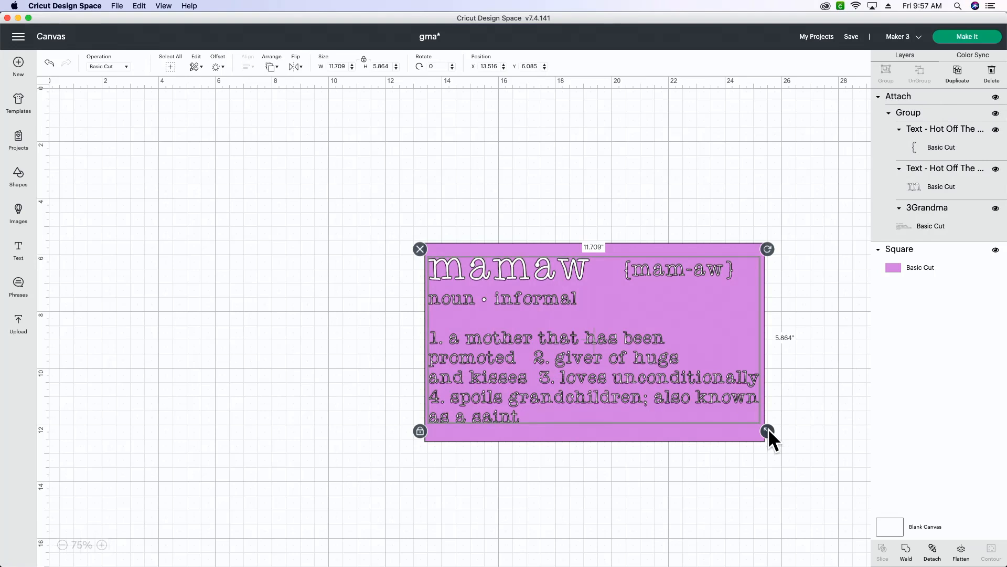
left_click_drag(767, 428, 738, 417)
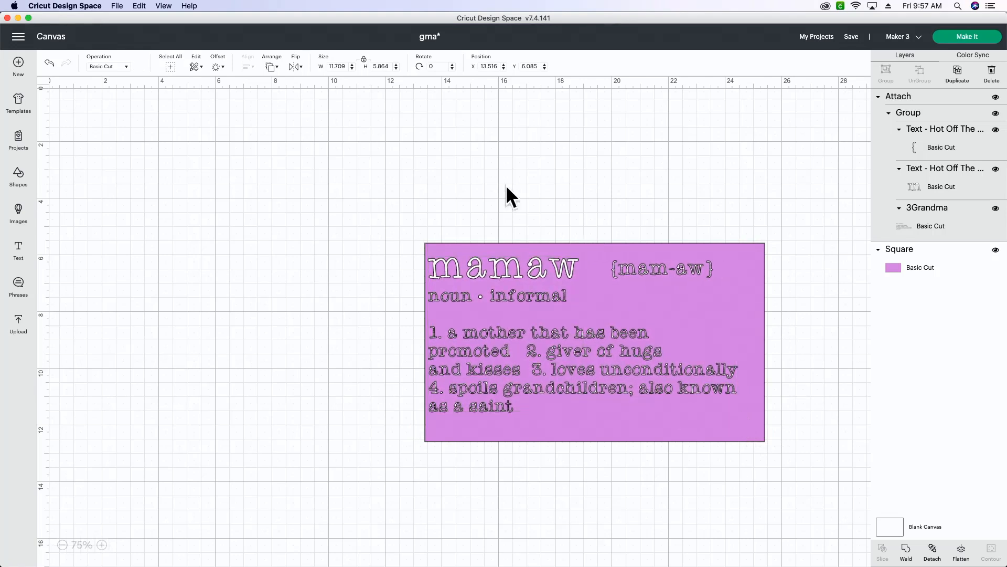
left_click(336, 65)
type("11")
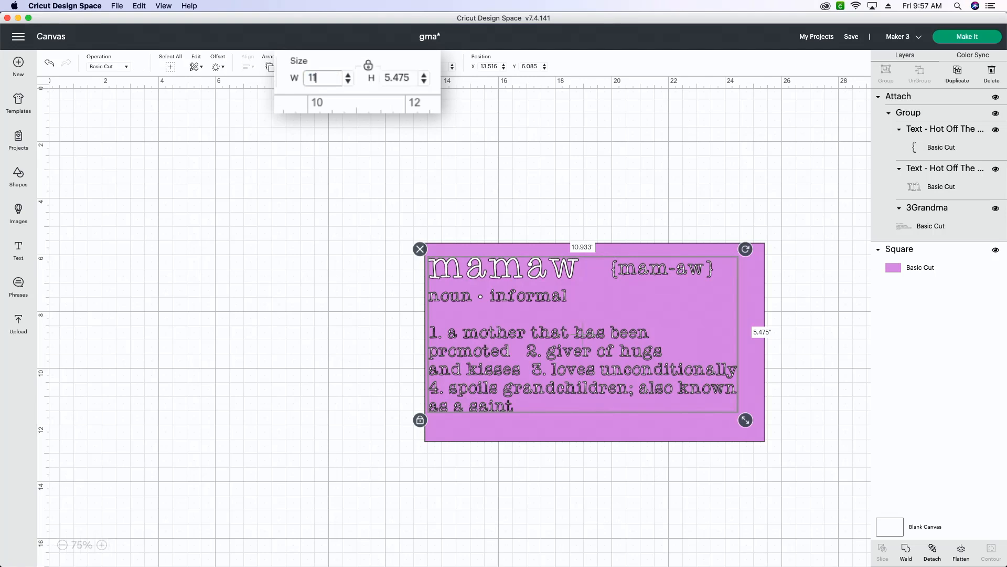
key("Return")
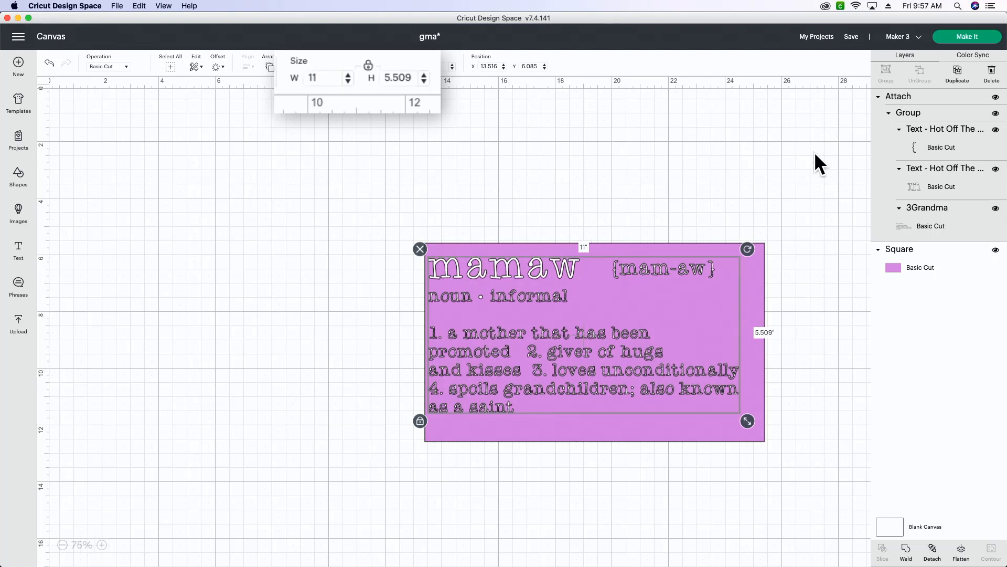
Hide the purple rectangle and send the attached text to cut preparation with On Mat material loading.
left_click(995, 250)
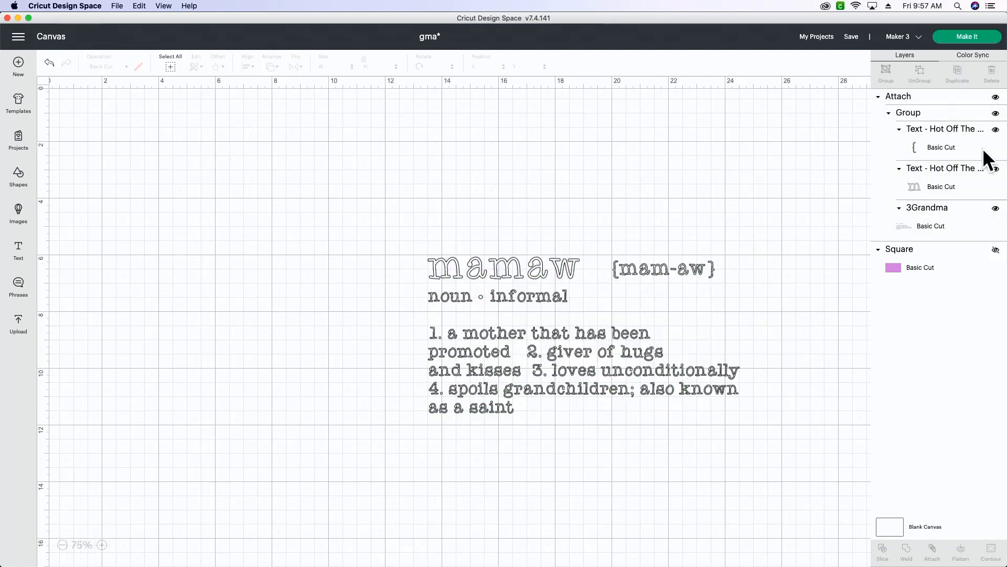
left_click(969, 38)
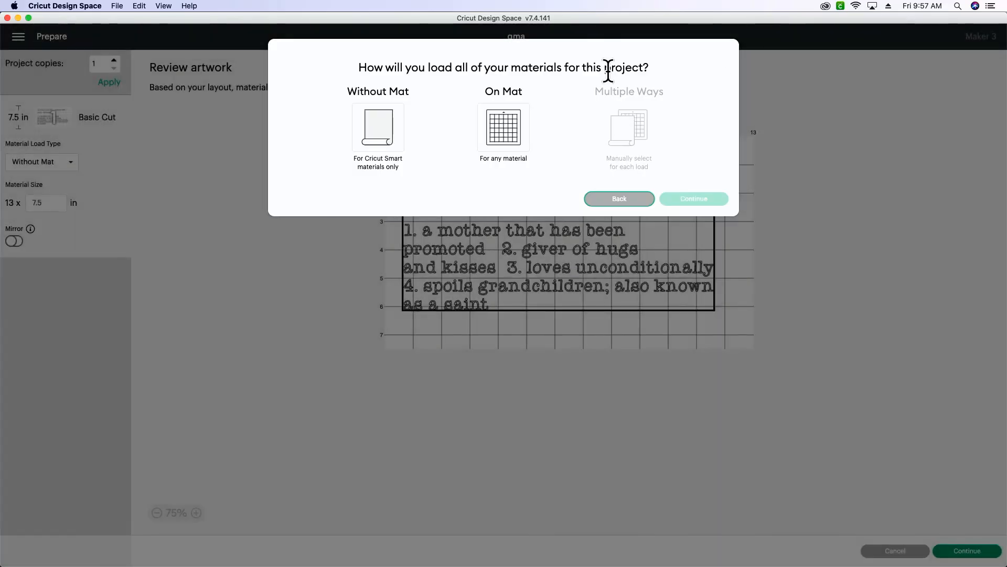
left_click(504, 127)
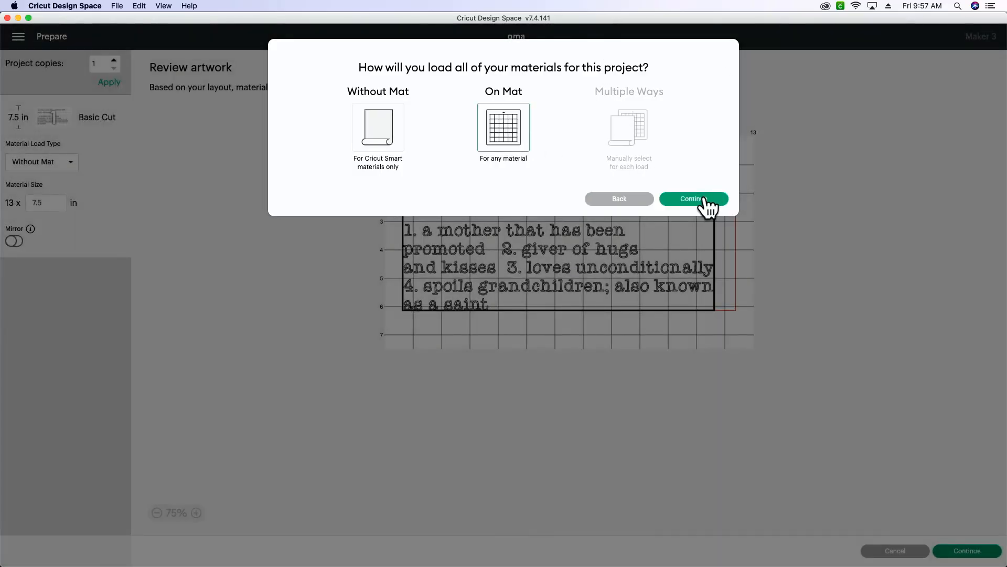
left_click(708, 201)
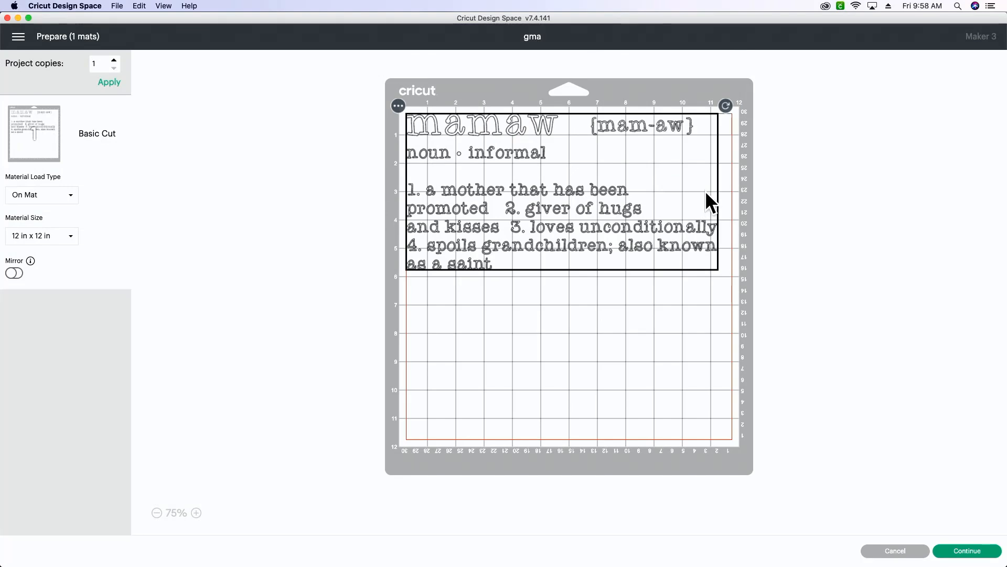
Mirror the design on the 12 in x 12 in mat, nudge it slightly inward from the mat's corner, and proceed to the cut setup.
left_click(15, 274)
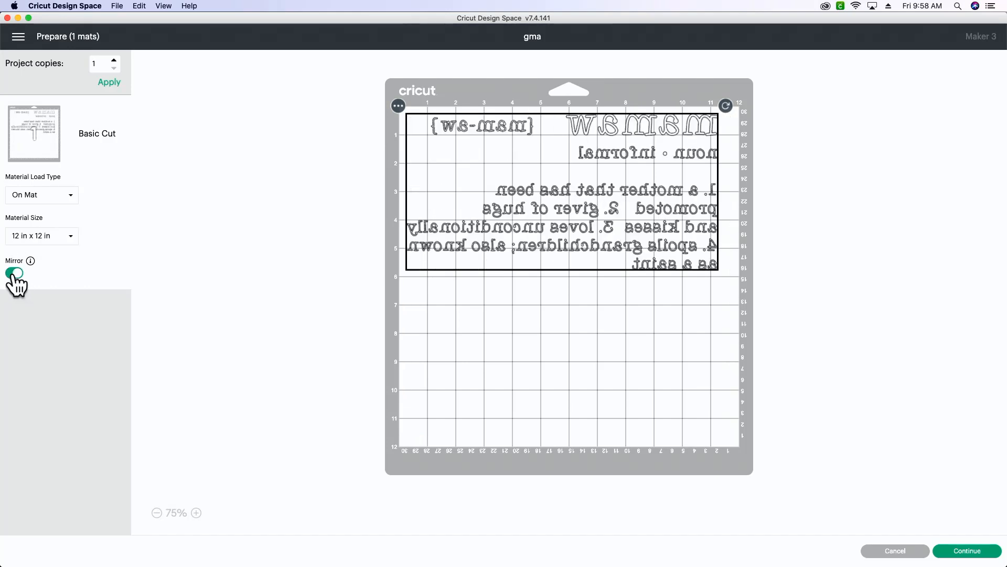
left_click_drag(672, 201, 675, 206)
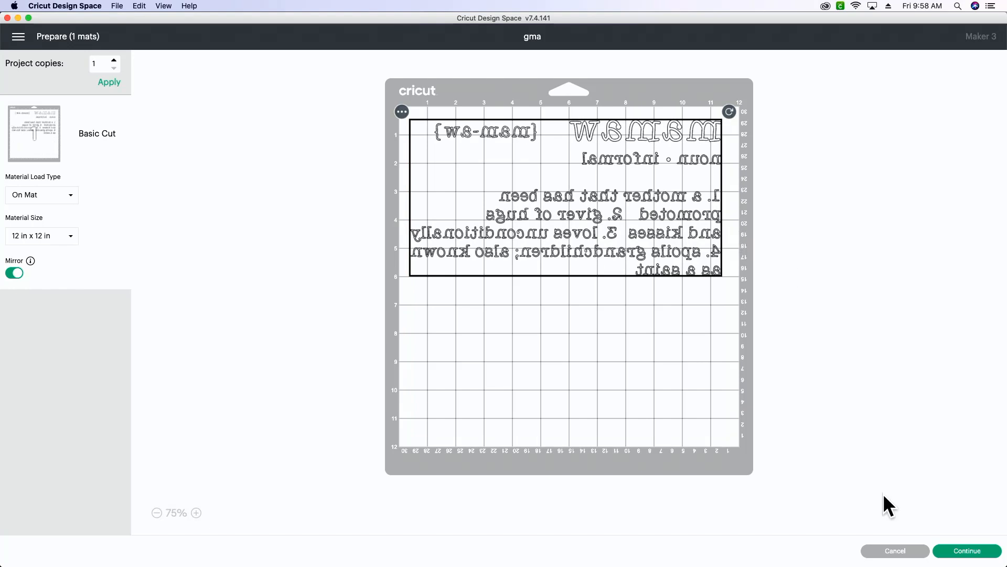
left_click(965, 552)
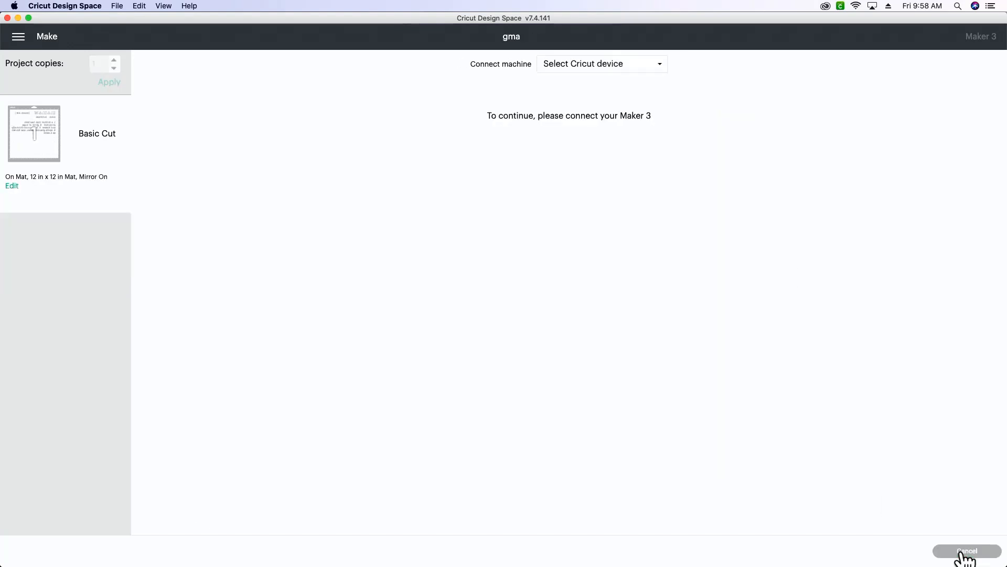
Connect the Maker 3 over USB and set the base material to Everyday Iron-On.
left_click(627, 63)
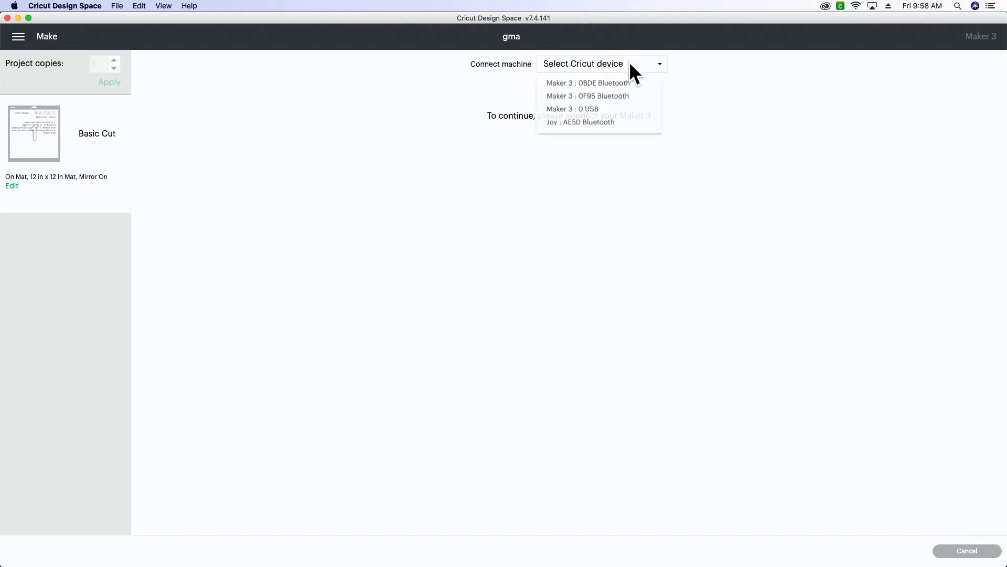
left_click(597, 110)
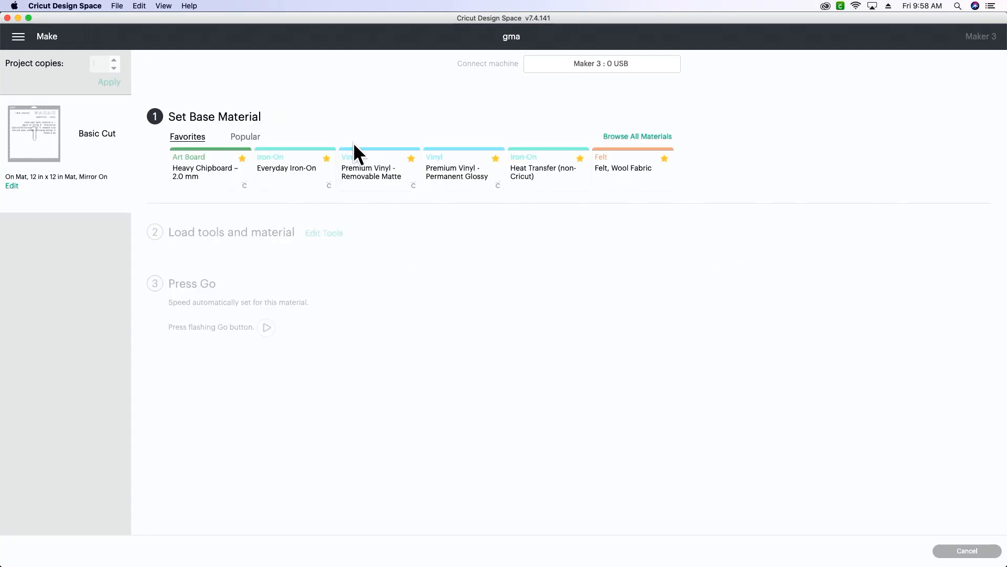
left_click(307, 181)
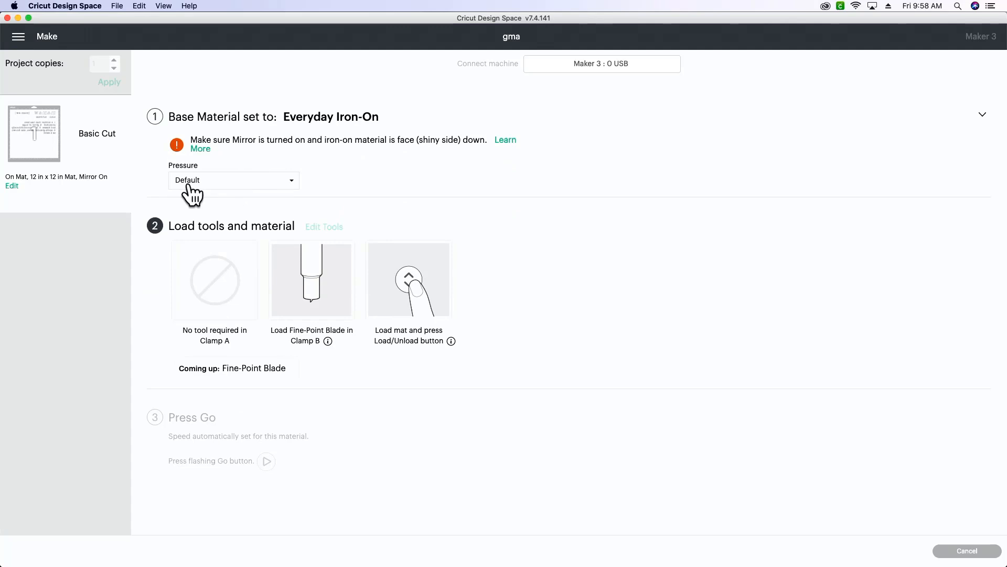